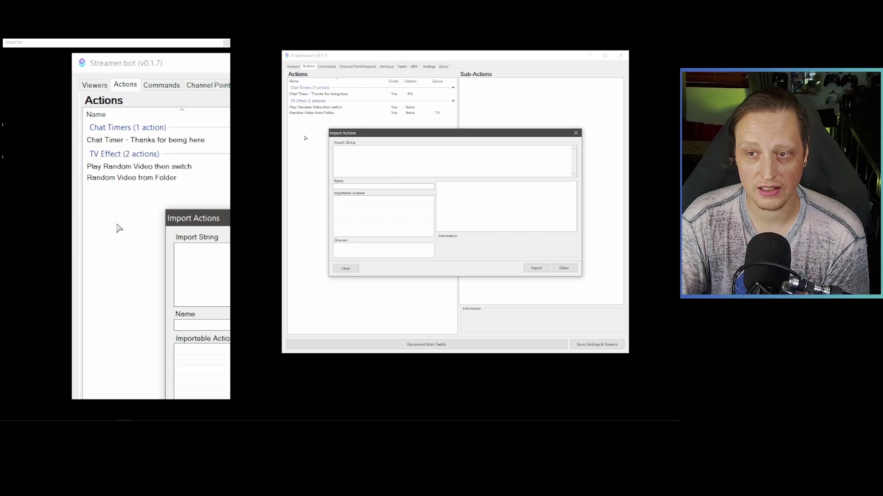
Step: Paste the random-video action's import string into the import dialog and close it without importing
left_click(381, 159)
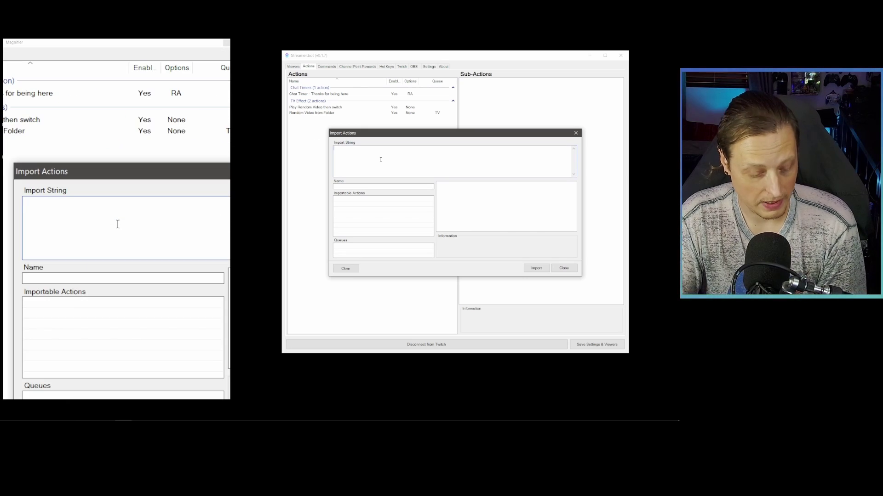
key("ctrl+v")
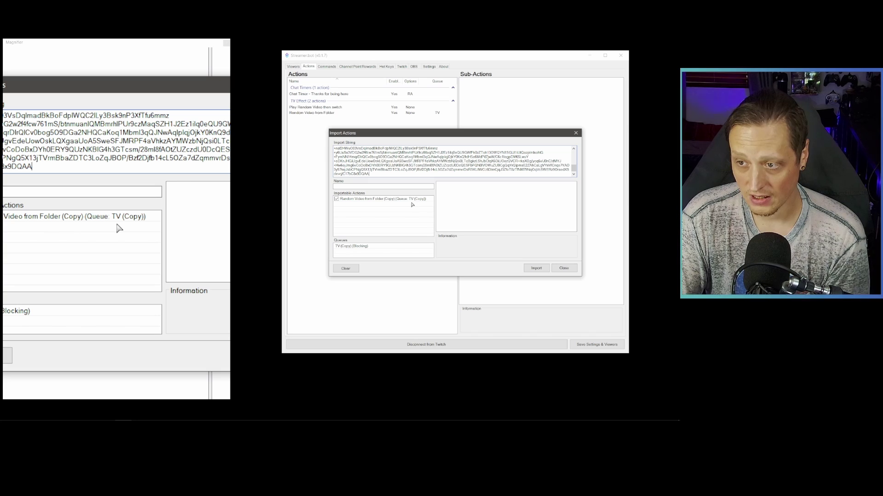
left_click(569, 269)
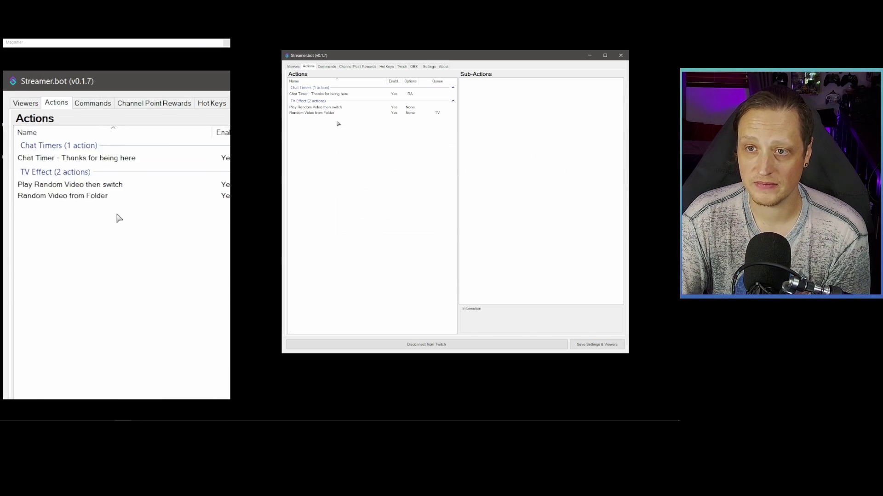
Step: Inspect the folder path of the randomVideoFolder argument in the Random Video from Folder action and leave it without changes
left_click(325, 113)
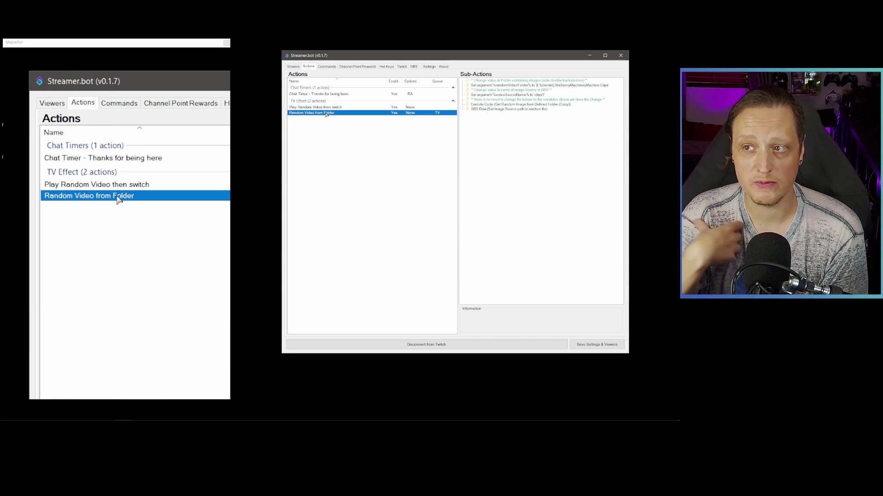
left_click(512, 86)
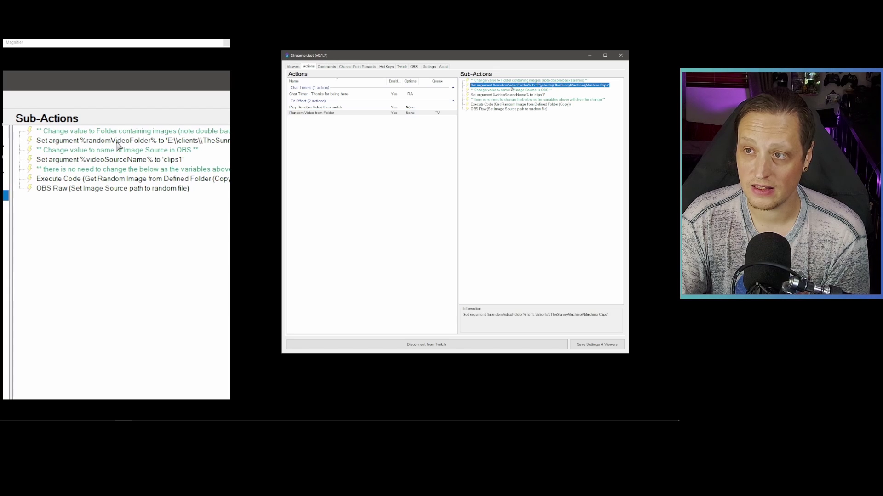
left_click(508, 95)
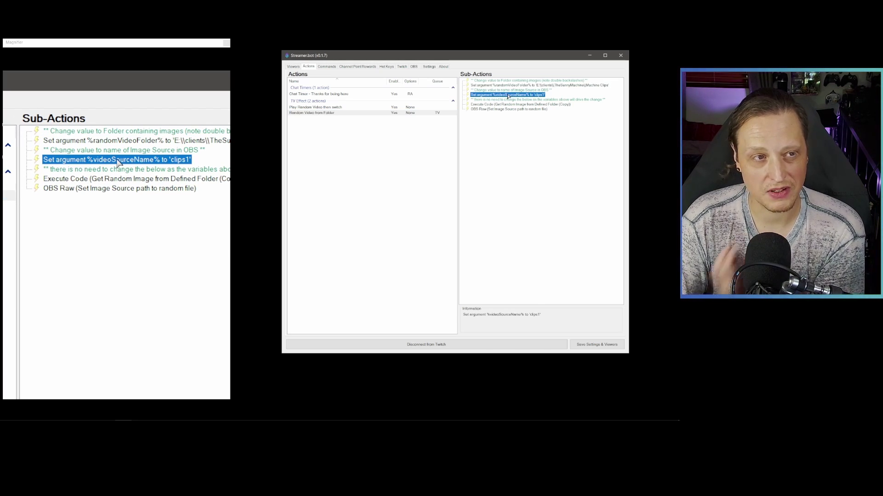
double_click(508, 86)
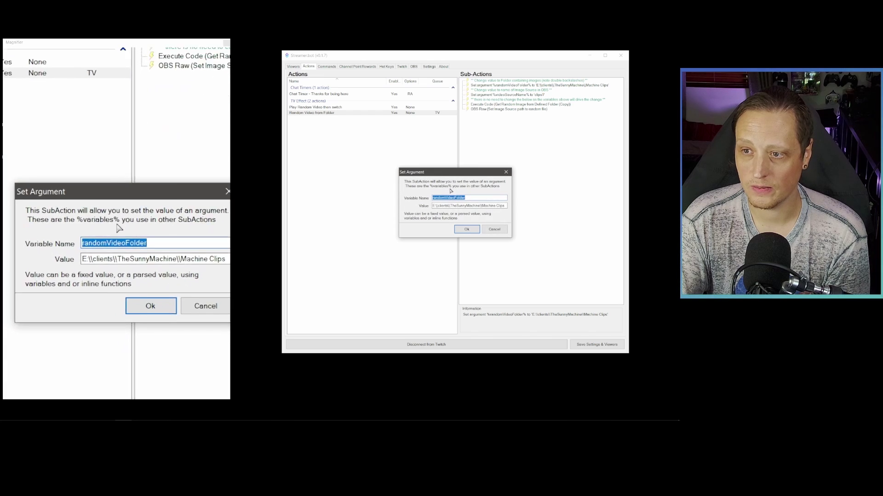
left_click_drag(435, 206, 504, 205)
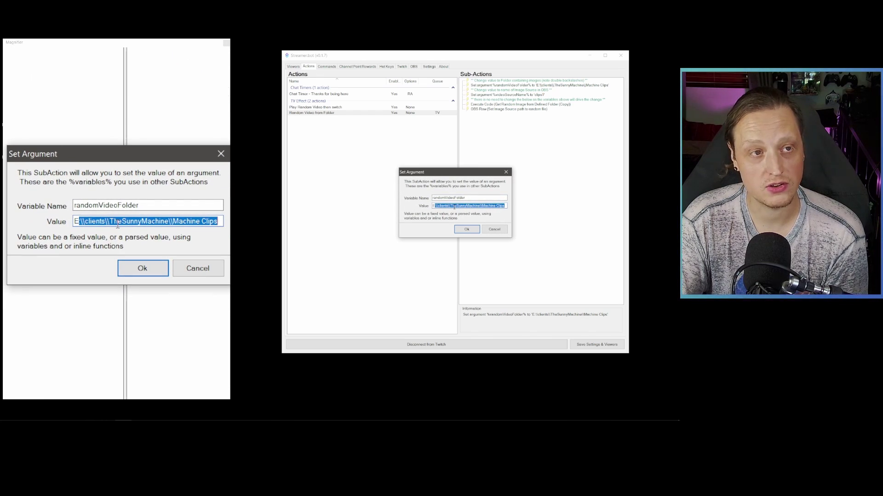
left_click(437, 206)
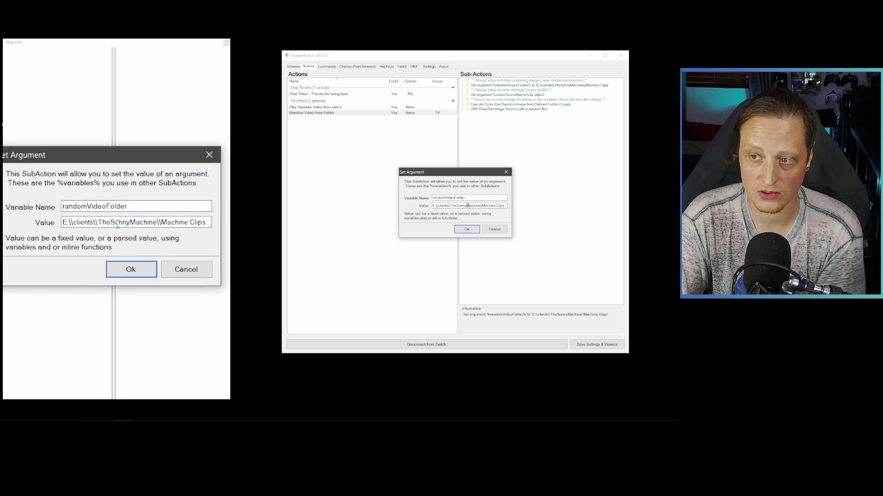
left_click(494, 229)
Step: Set the value of the videoSourceName argument in the Random Video from Folder action to randomclips
left_click(488, 94)
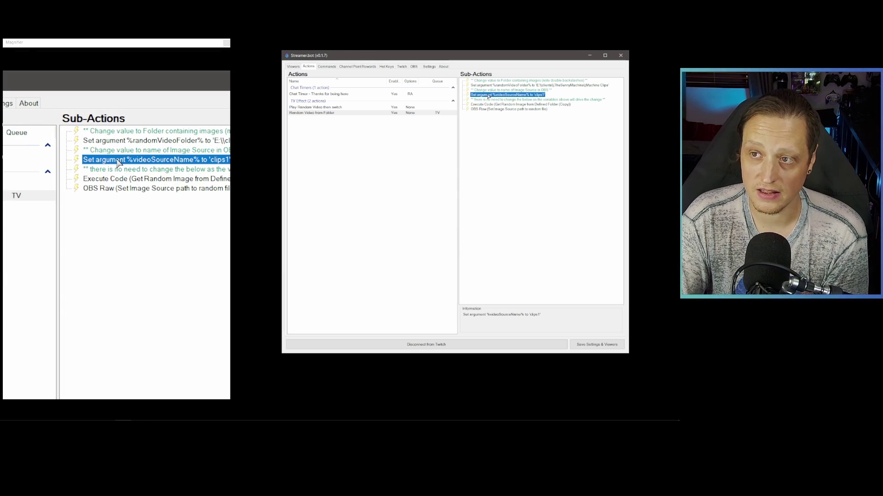
double_click(487, 94)
left_click(444, 206)
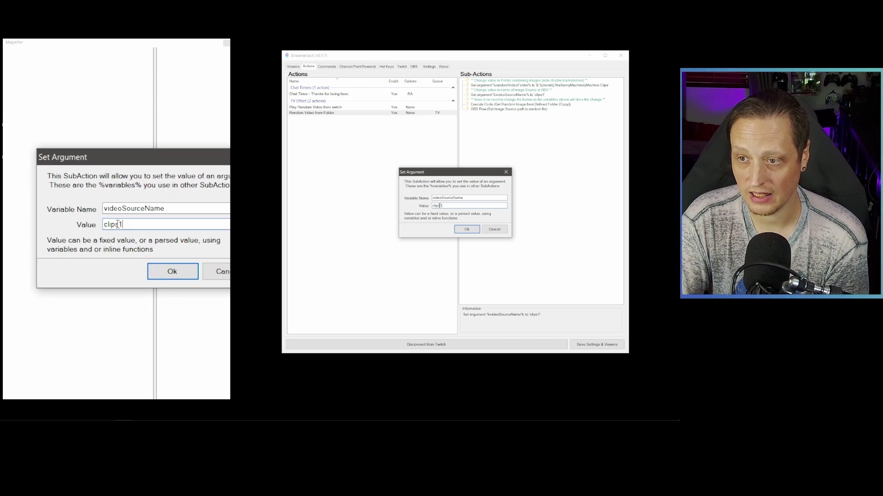
key("shift+Left")
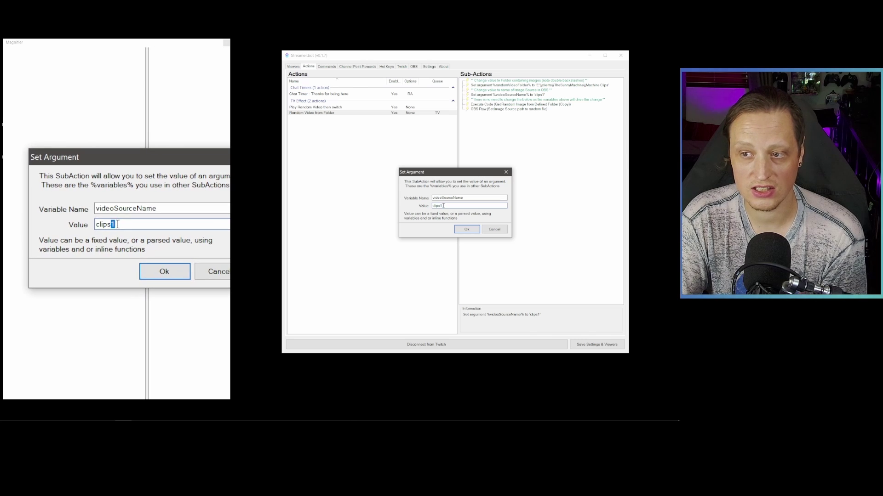
left_click_drag(448, 205, 409, 206)
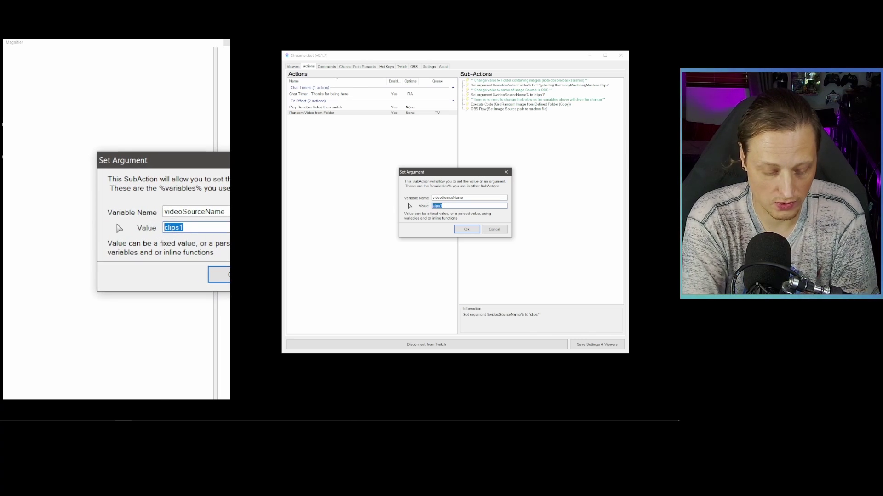
type("randomclips")
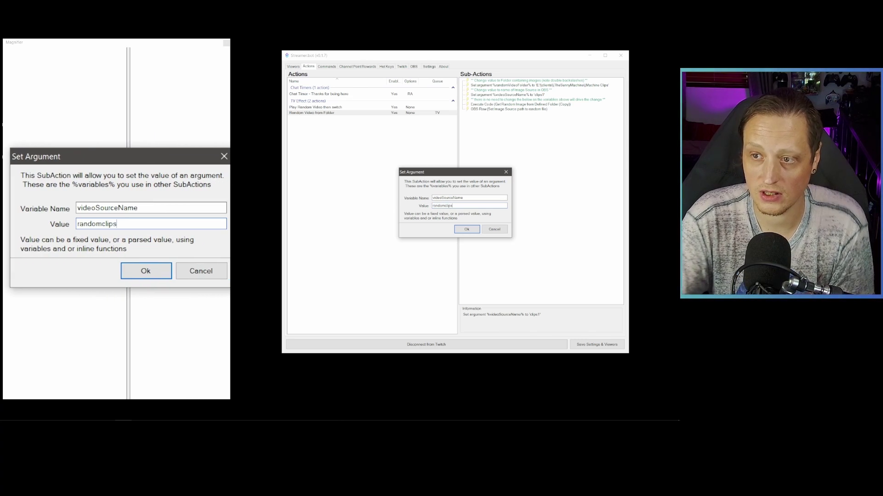
left_click(466, 229)
Step: Switch to OBS Studio and rename the clips1 source in the clips scene as randomclips
key("alt+Tab")
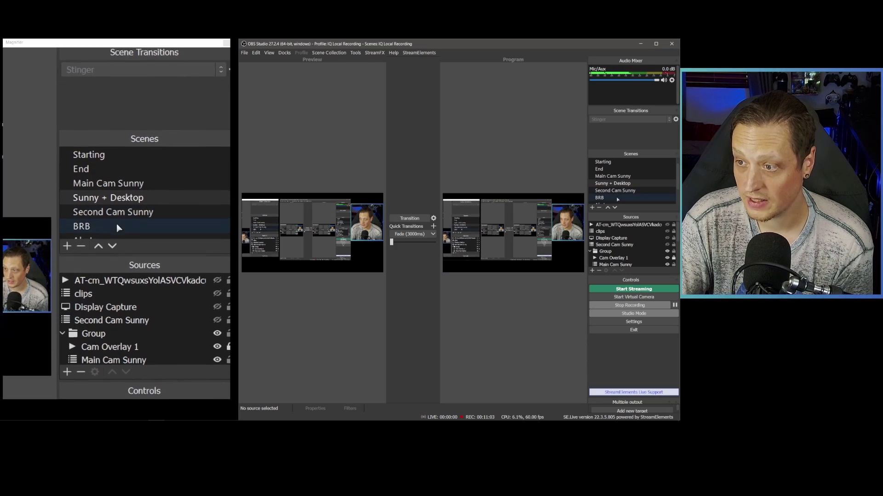
scroll(612, 184, "down", 2)
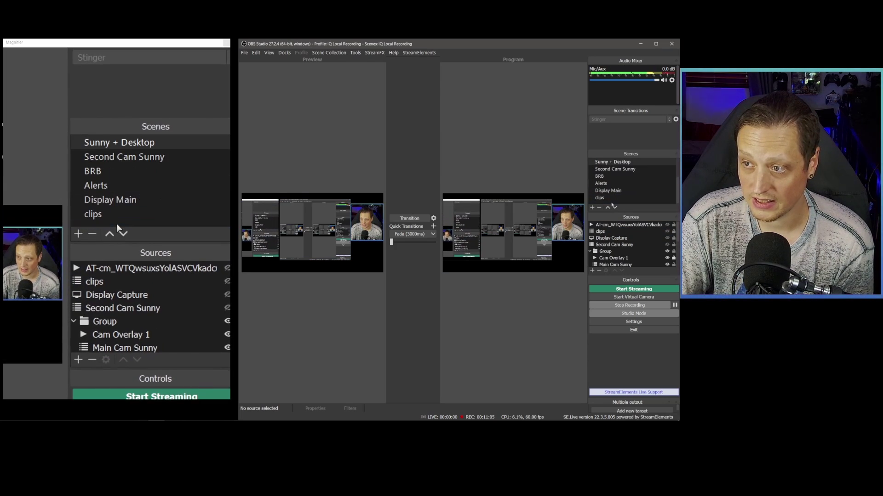
left_click(608, 198)
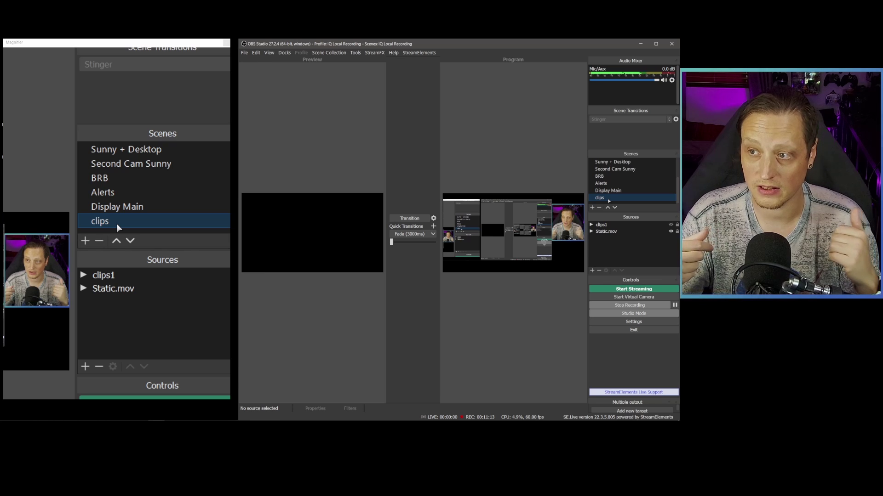
left_click(602, 225)
right_click(602, 226)
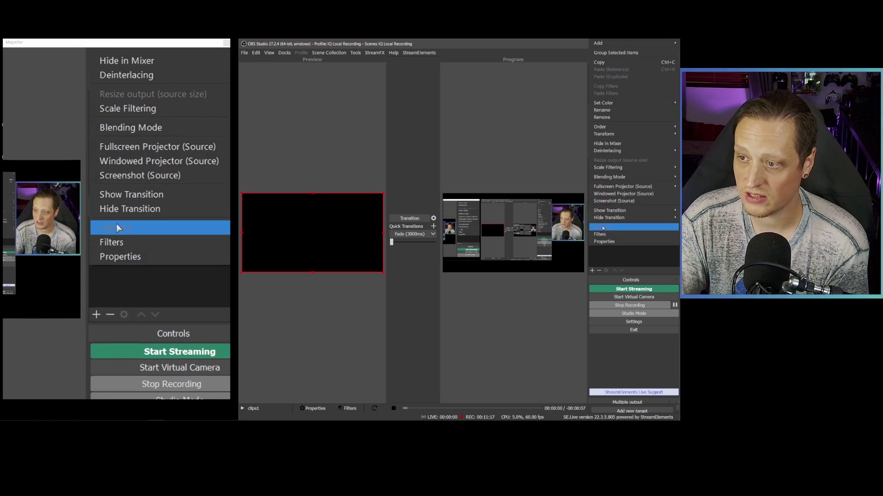
left_click(602, 111)
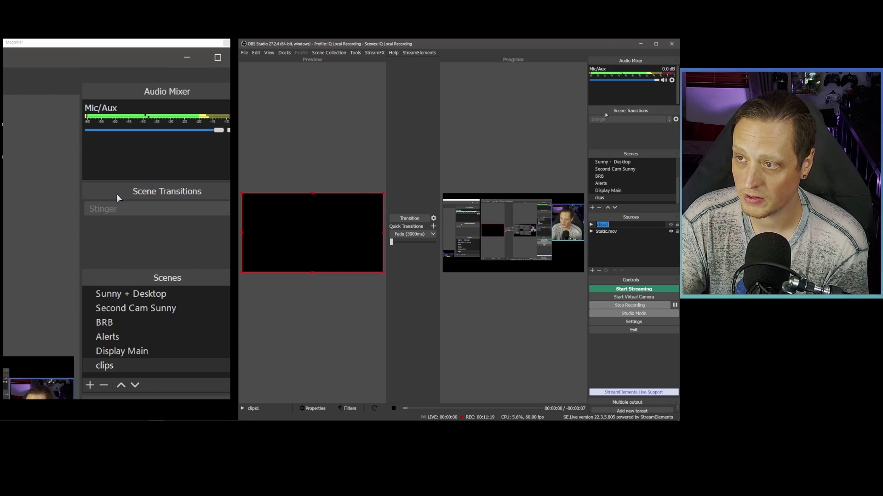
type("randomclips")
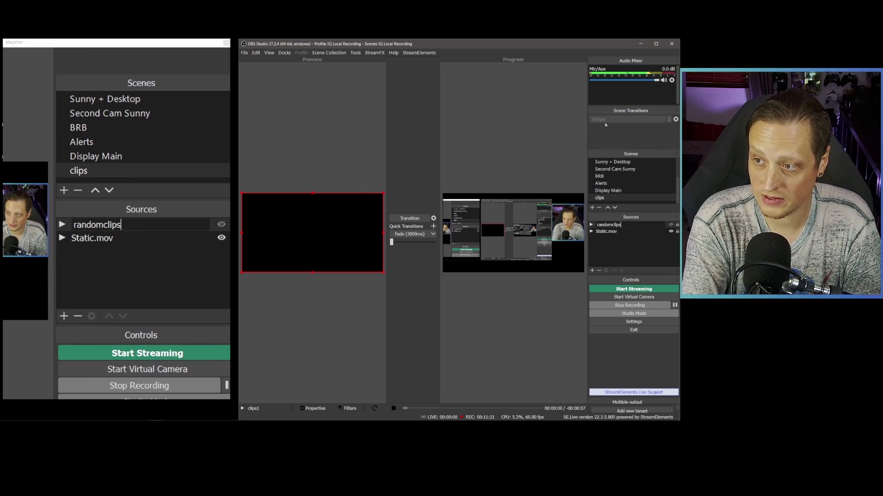
key("Return")
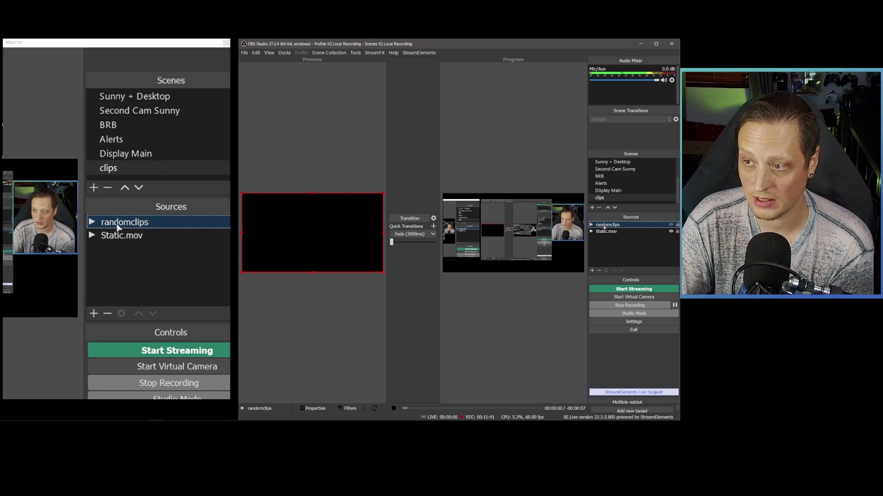
Step: Review the file and loop properties of the randomclips and Static.mov sources, and return to the Sunny + Desktop scene
double_click(604, 226)
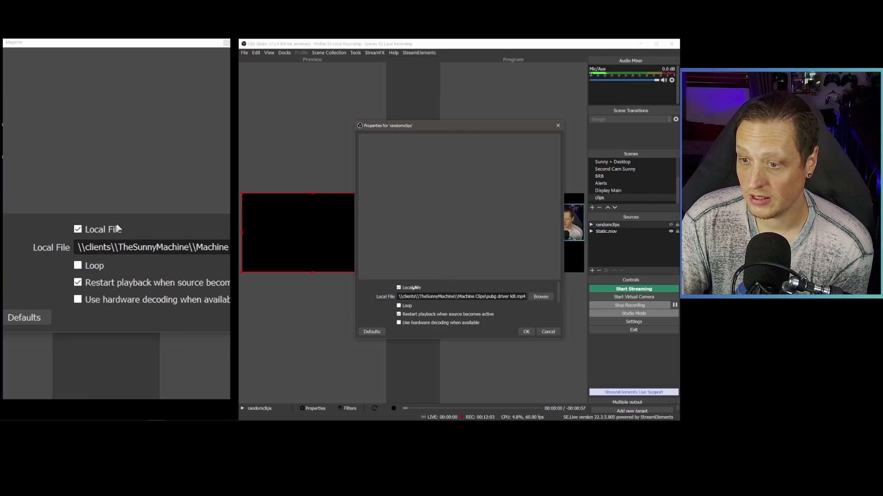
left_click(399, 306)
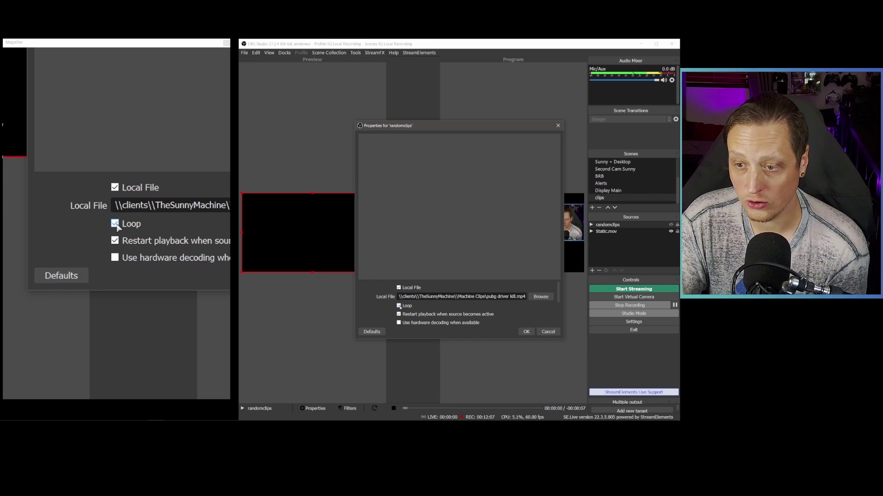
left_click(399, 306)
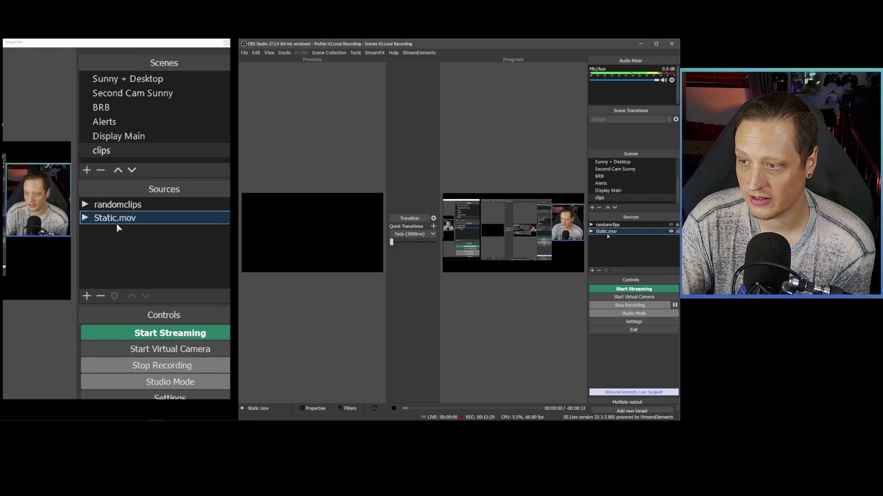
double_click(607, 233)
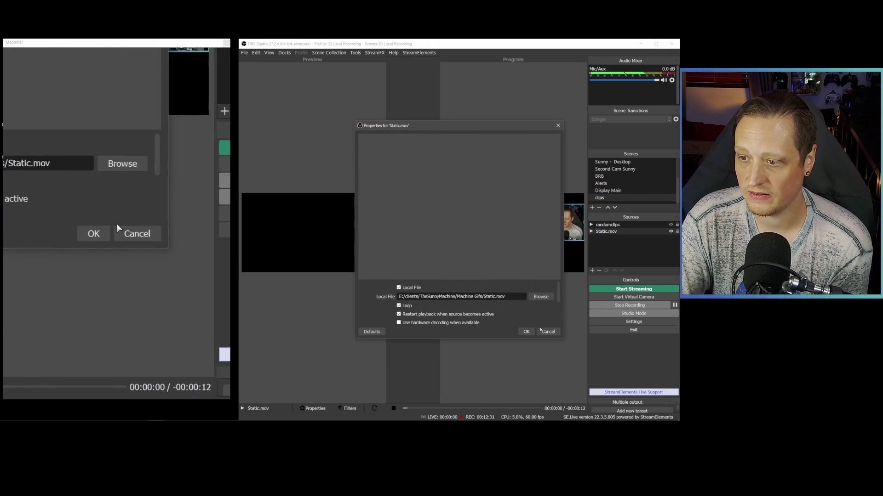
left_click(542, 331)
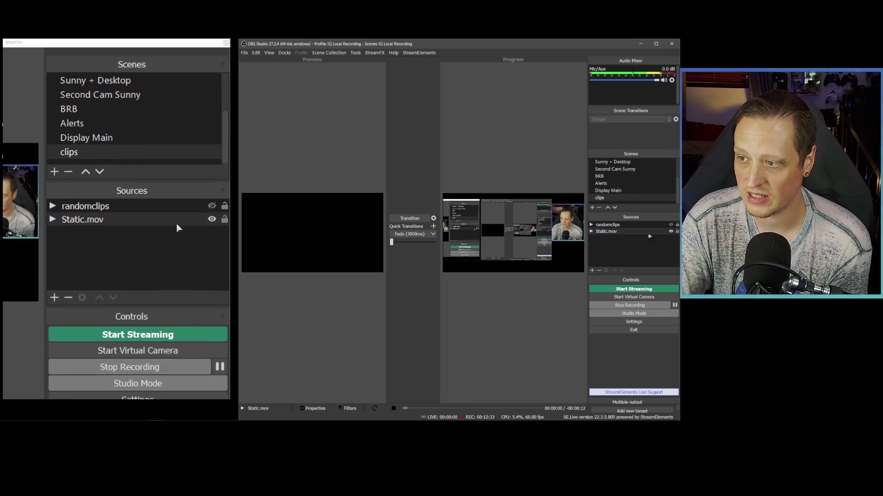
scroll(615, 181, "up", 2)
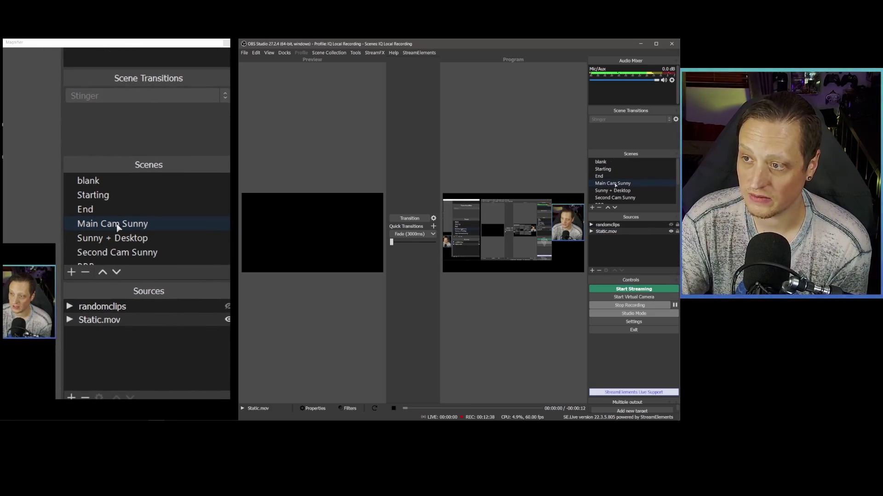
double_click(612, 191)
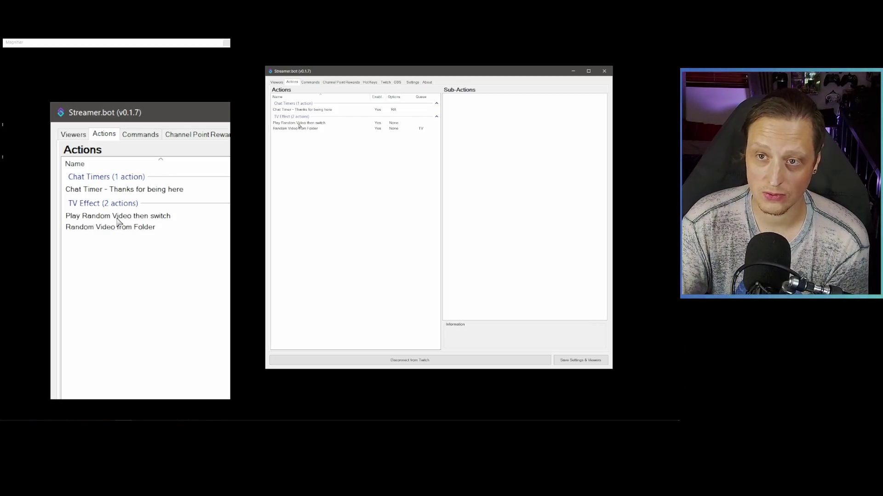
Step: In Streamer.bot, move the Random Video from Folder sub-action to the start of the Play Random Video then switch action
left_click(299, 124)
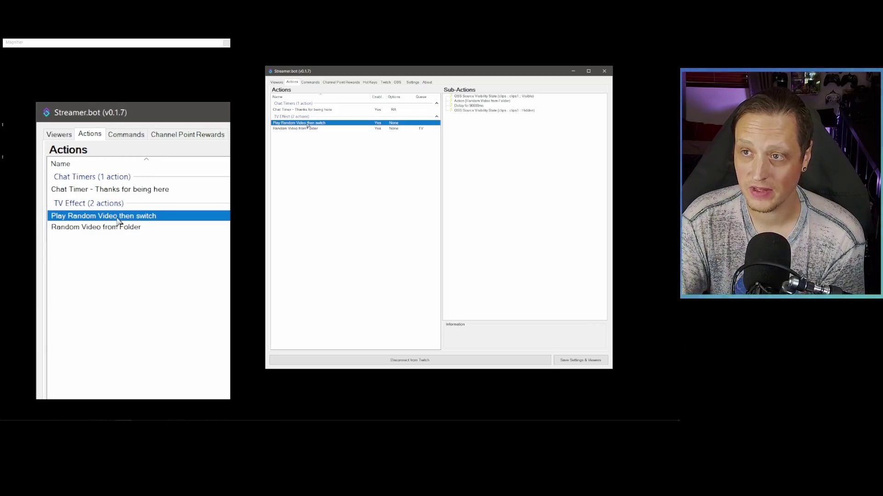
left_click(467, 107)
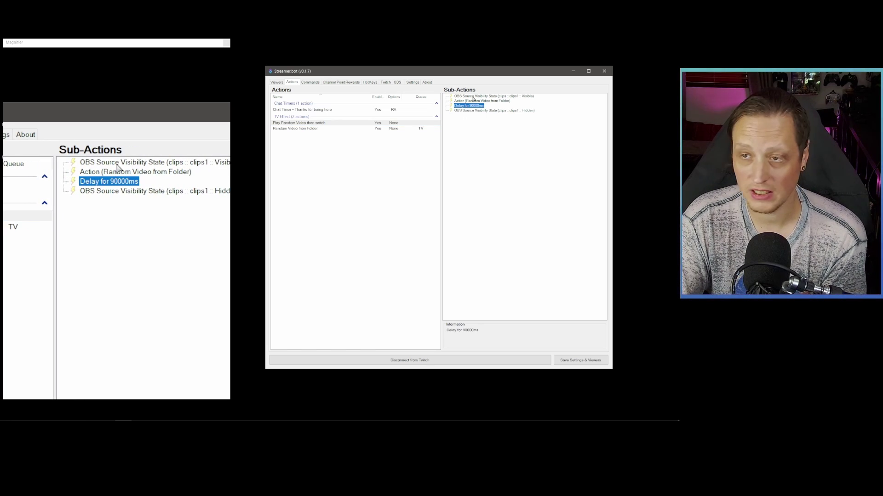
left_click_drag(473, 100, 472, 97)
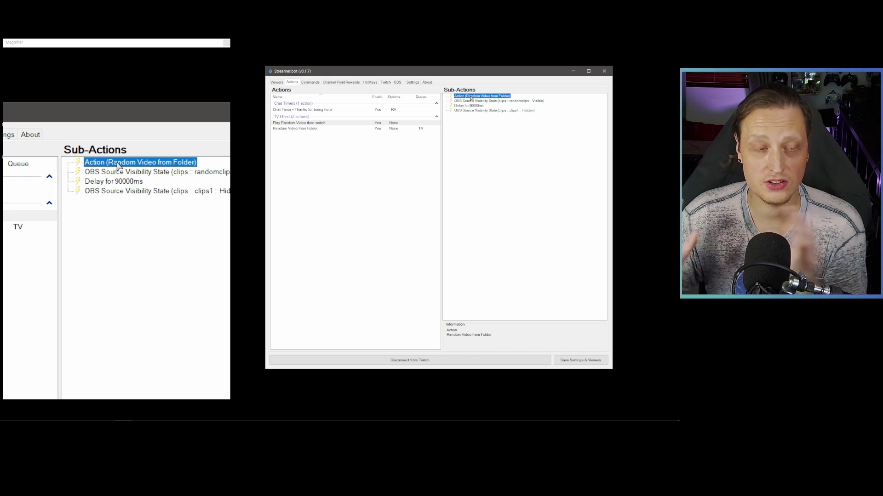
Step: Review the order and details of the random-video and source-visibility sub-actions in Play Random Video then switch
left_click(480, 122)
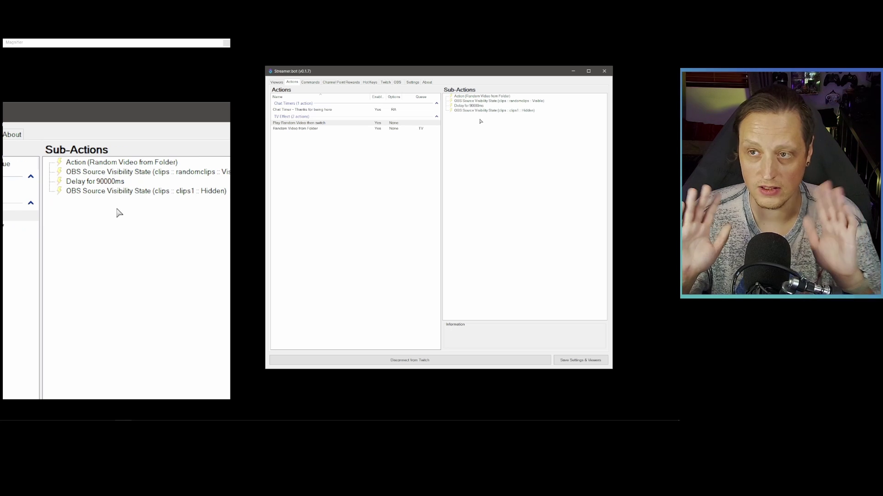
left_click(347, 124)
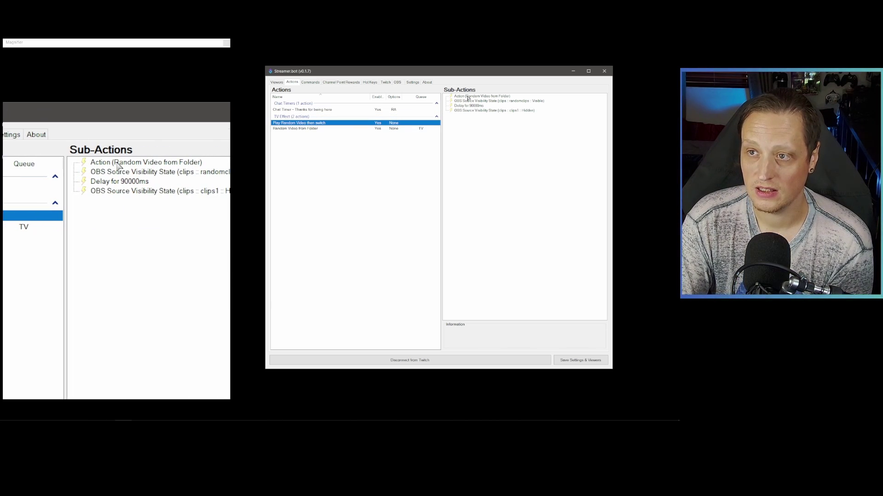
left_click(467, 96)
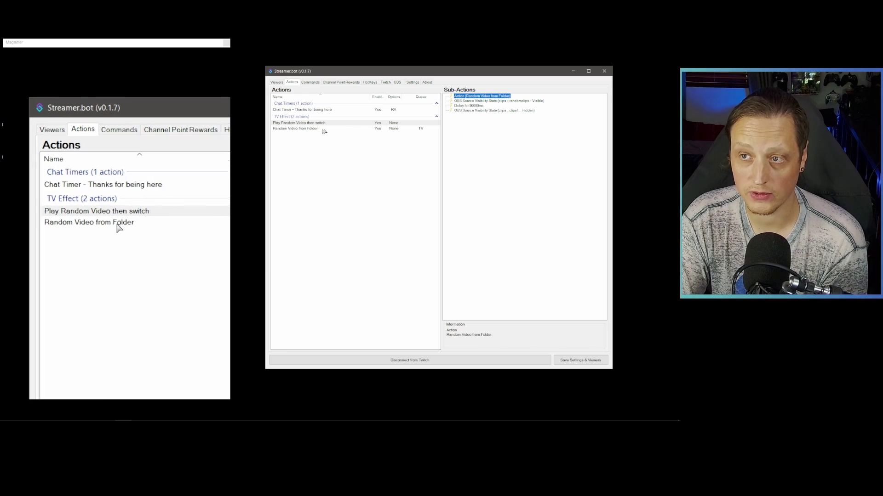
left_click(476, 102)
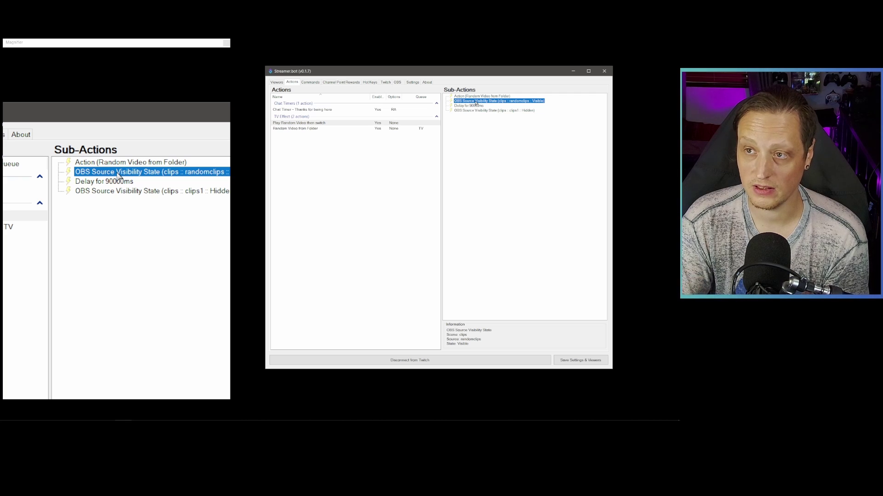
Step: Change the delay sub-action in Play Random Video then switch to a random delay between 3000 and 30000 ms
left_click(468, 106)
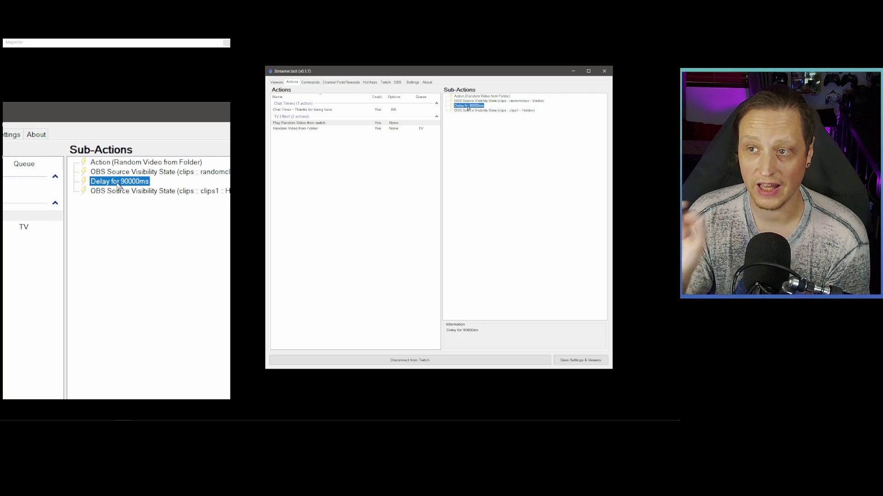
double_click(468, 107)
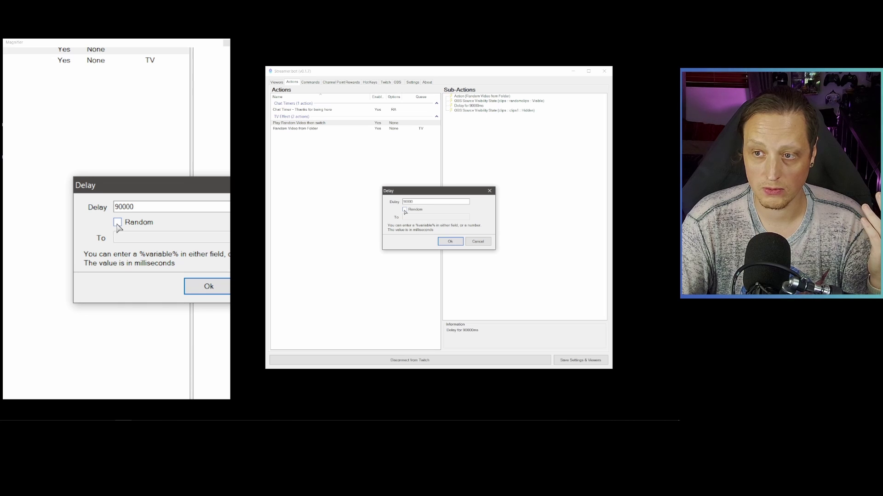
left_click(405, 210)
key("shift+Tab")
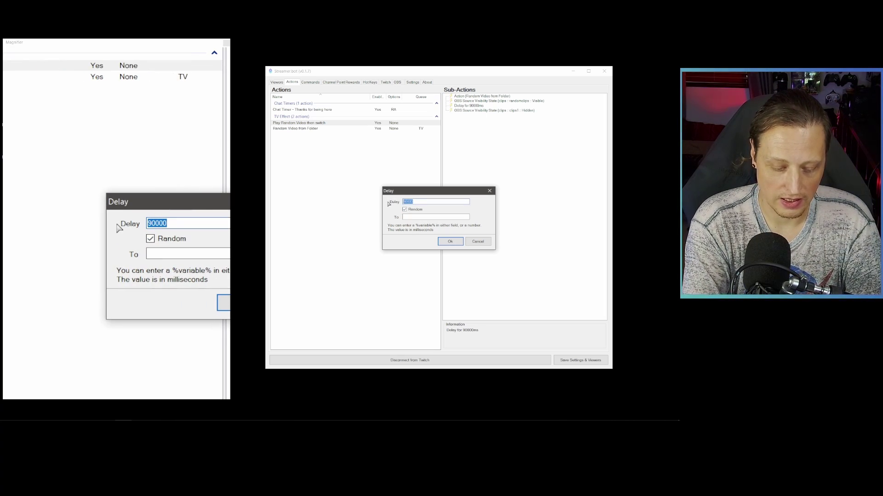
type("3000")
left_click(415, 217)
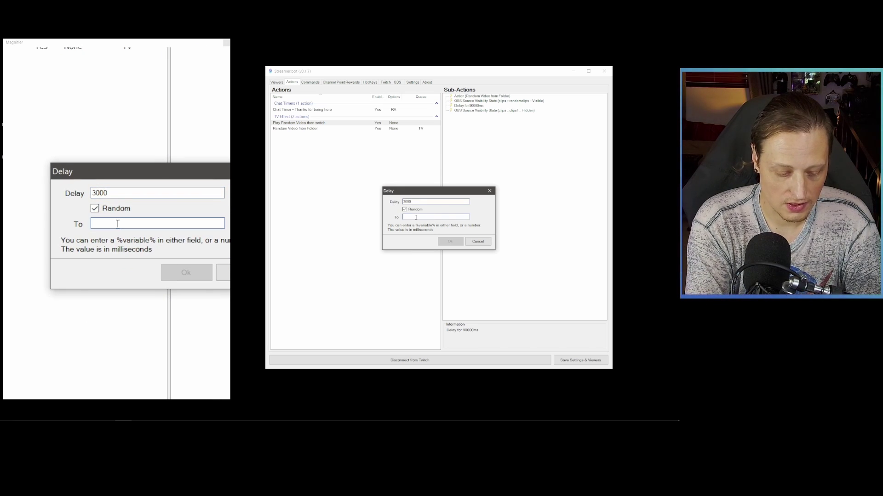
type("30000")
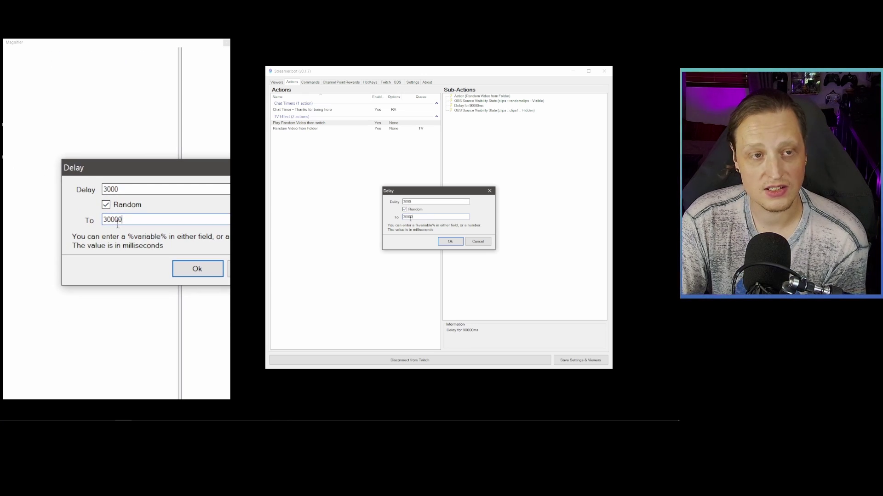
left_click(450, 242)
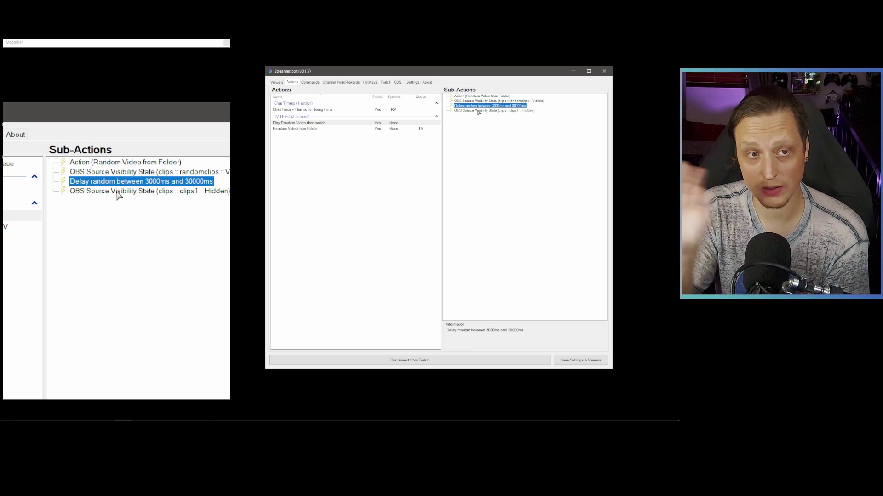
Step: Review the clips1 source-visibility sub-action and the hotkey assigned to Play Random Video then switch
left_click(478, 111)
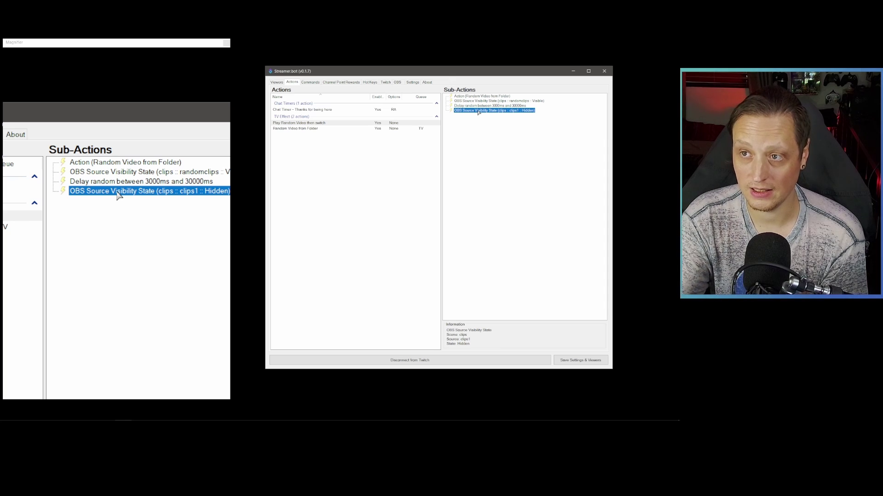
left_click(477, 119)
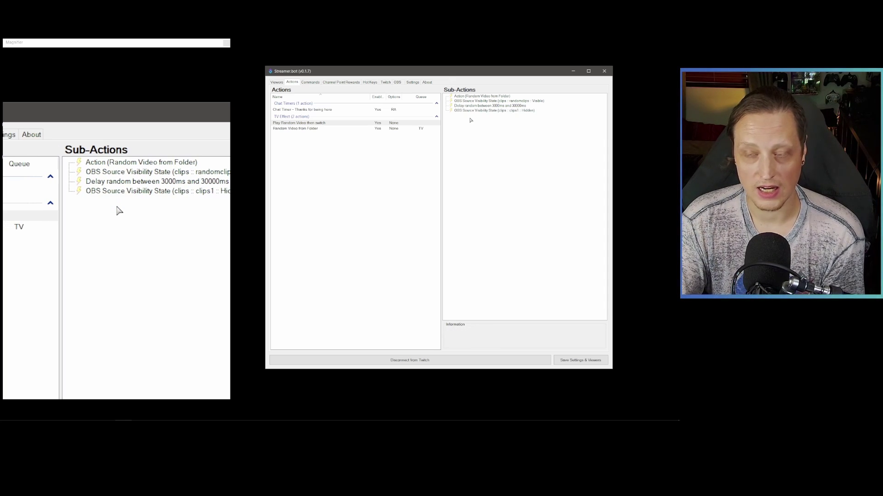
left_click(370, 82)
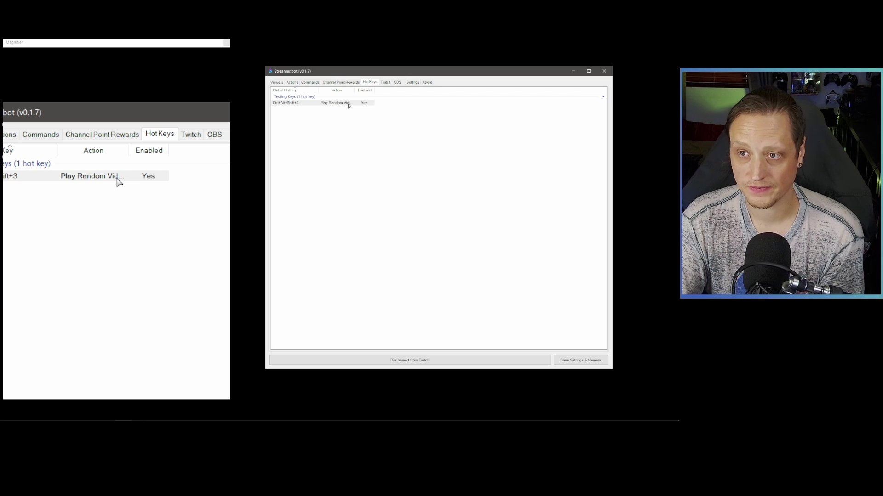
Step: Set the interval of the Random Clip timed action to 30 seconds
left_click(412, 83)
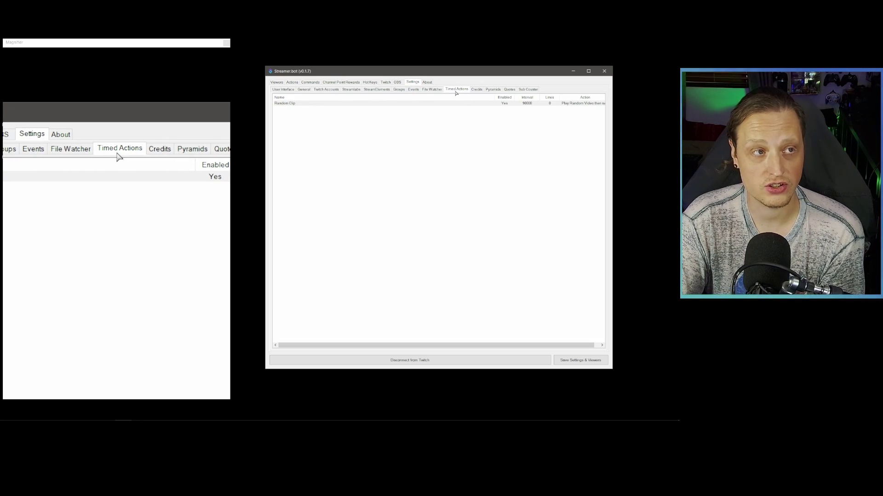
double_click(387, 103)
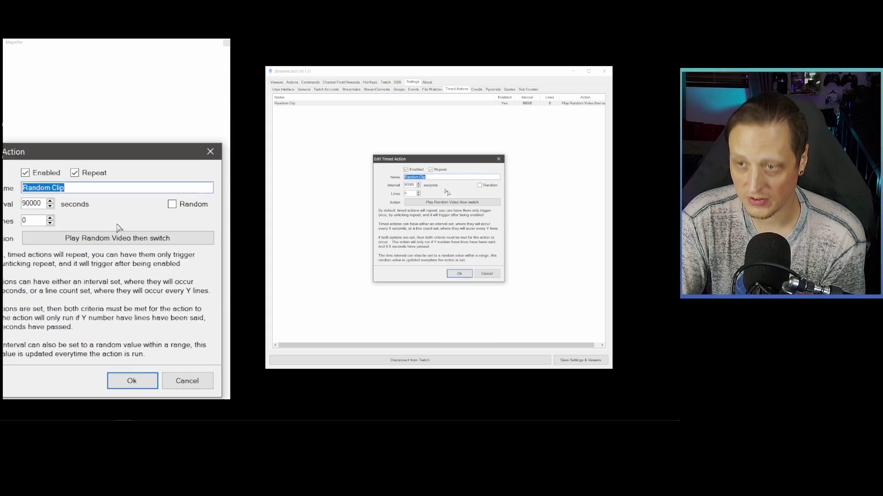
key("Tab")
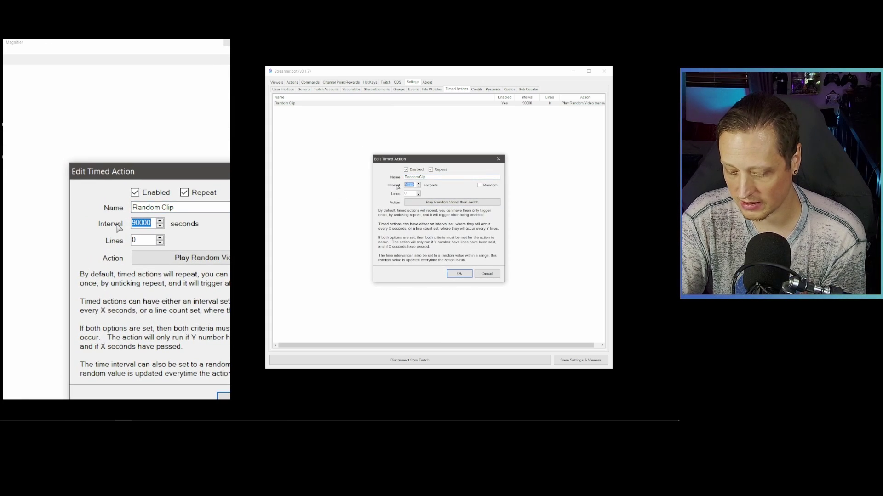
type("3000")
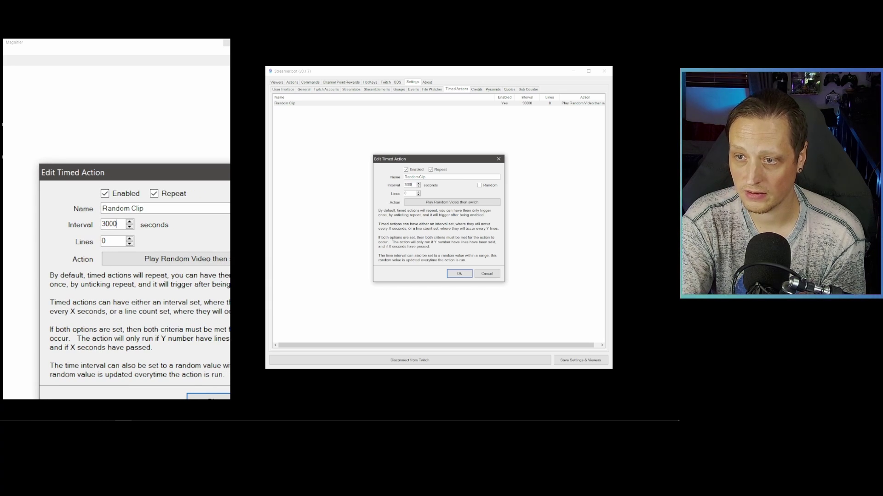
key("BackSpace")
key("BackSpace")
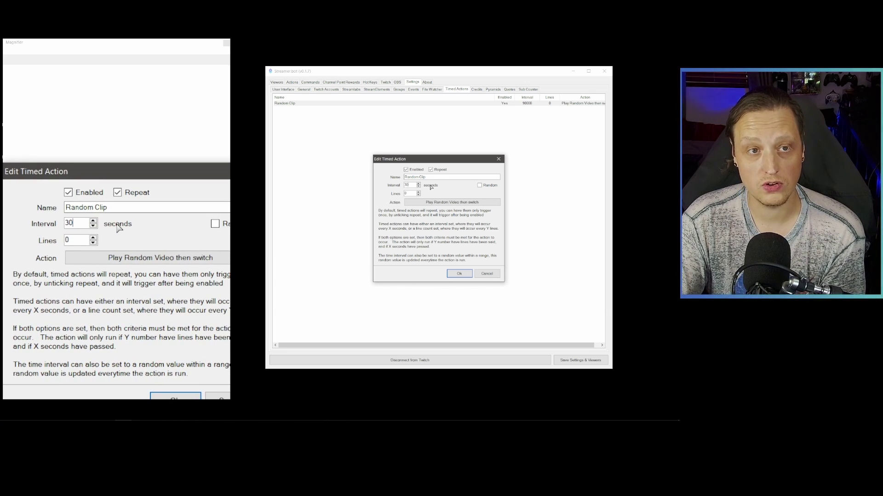
key("Return")
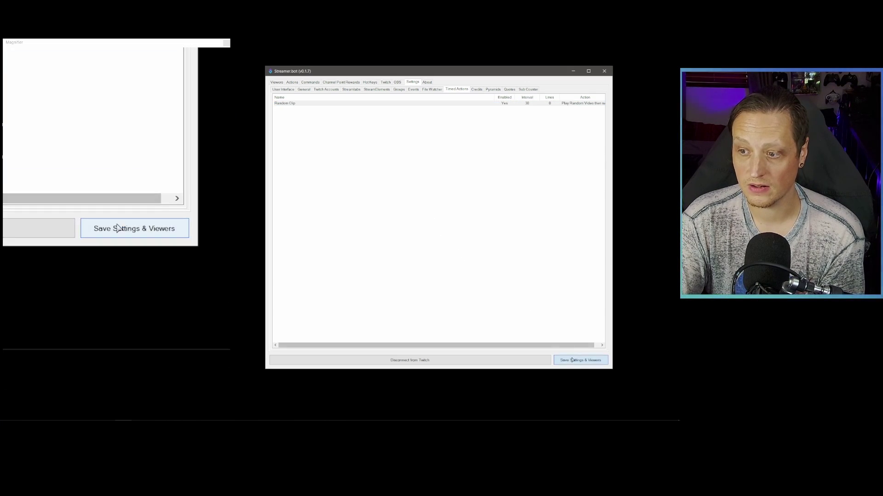
key("alt+Tab")
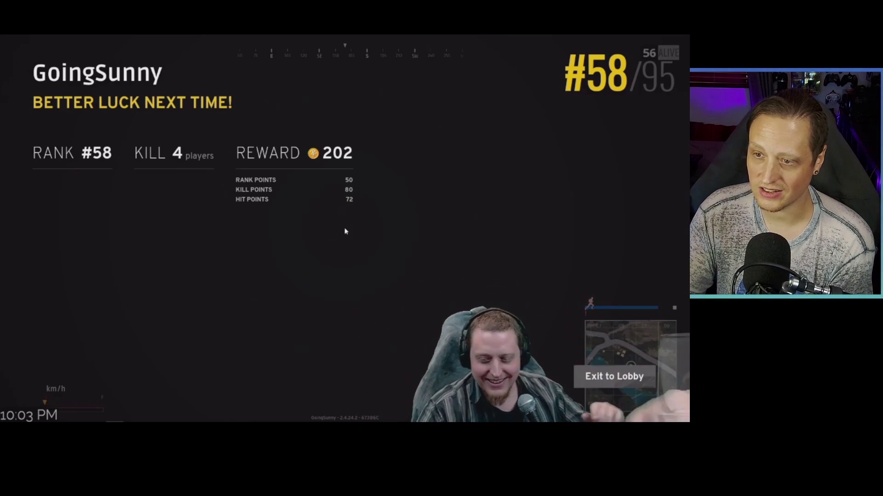
left_click(614, 376)
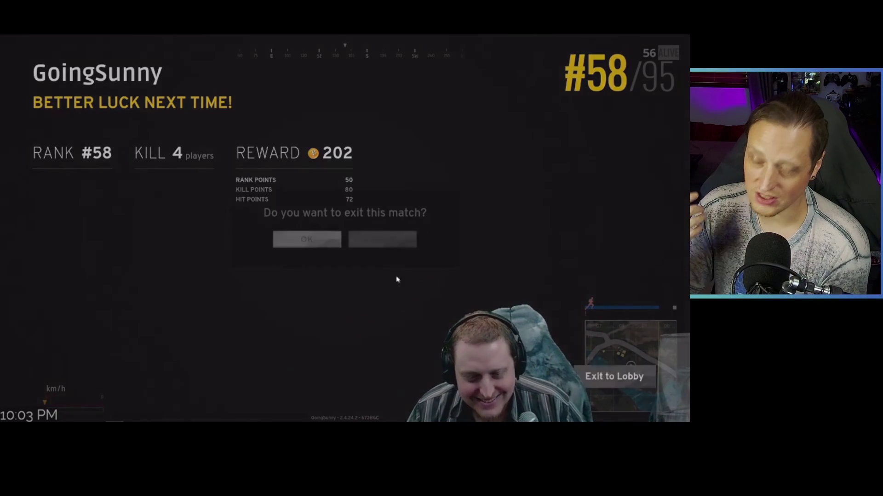